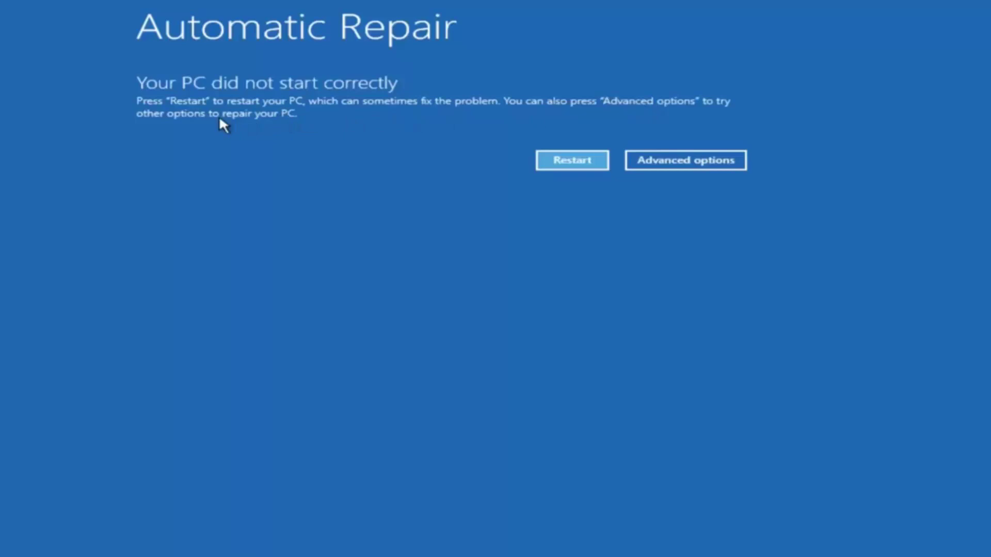
# Step: Go from the Automatic Repair screen through Troubleshoot to the Advanced options page
pyautogui.click(640, 162)
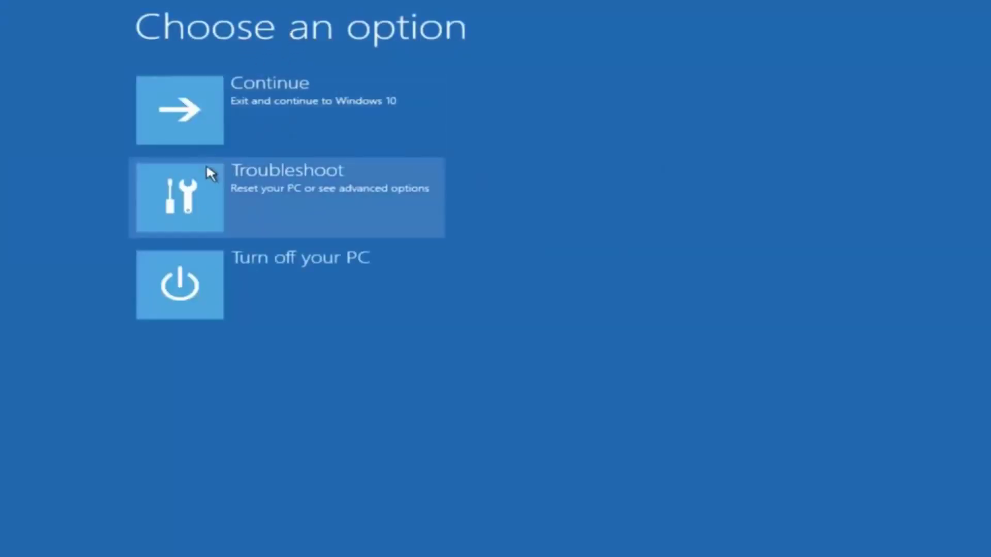
pyautogui.click(221, 190)
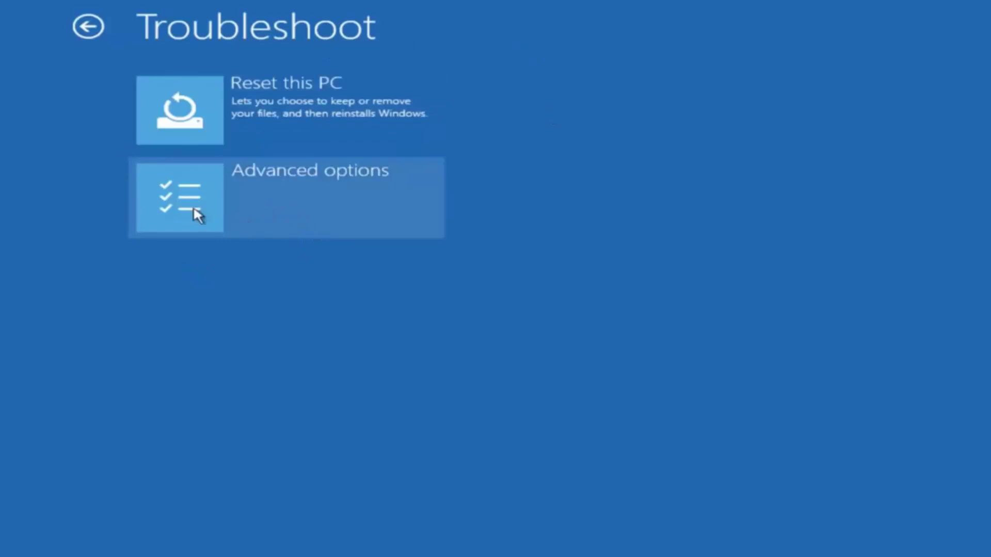
pyautogui.click(222, 206)
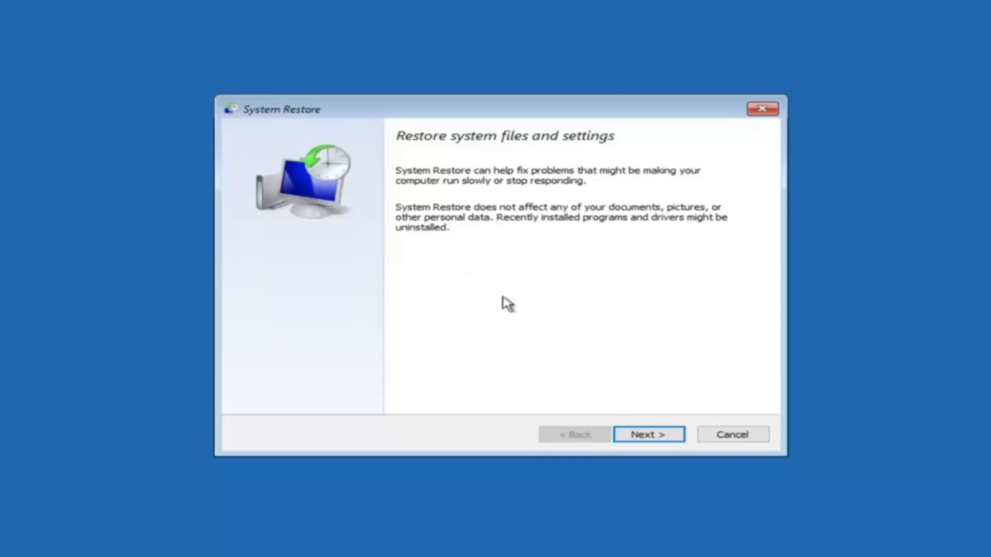
# Step: Select the 10/5/2016 'before update' restore point and advance to its confirmation page
pyautogui.click(648, 437)
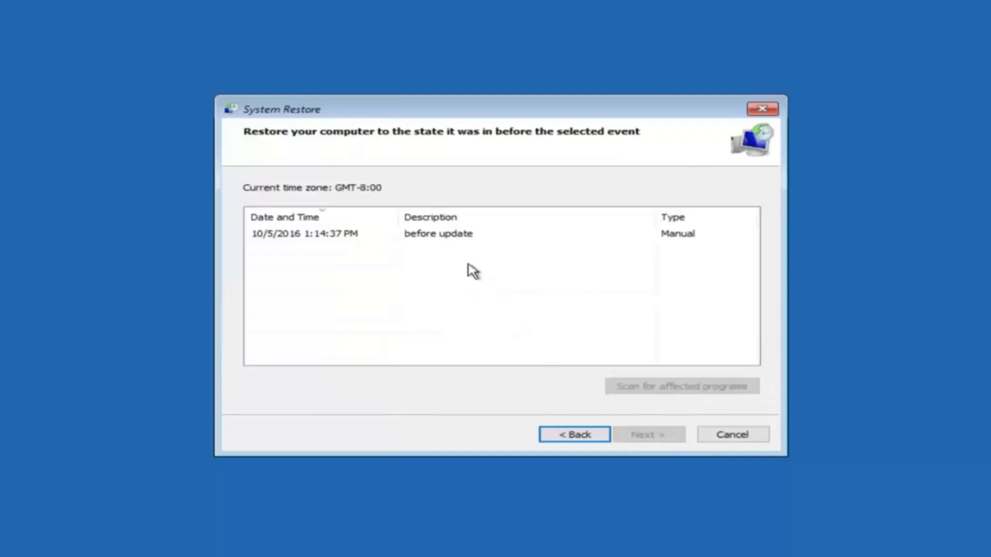
pyautogui.click(287, 237)
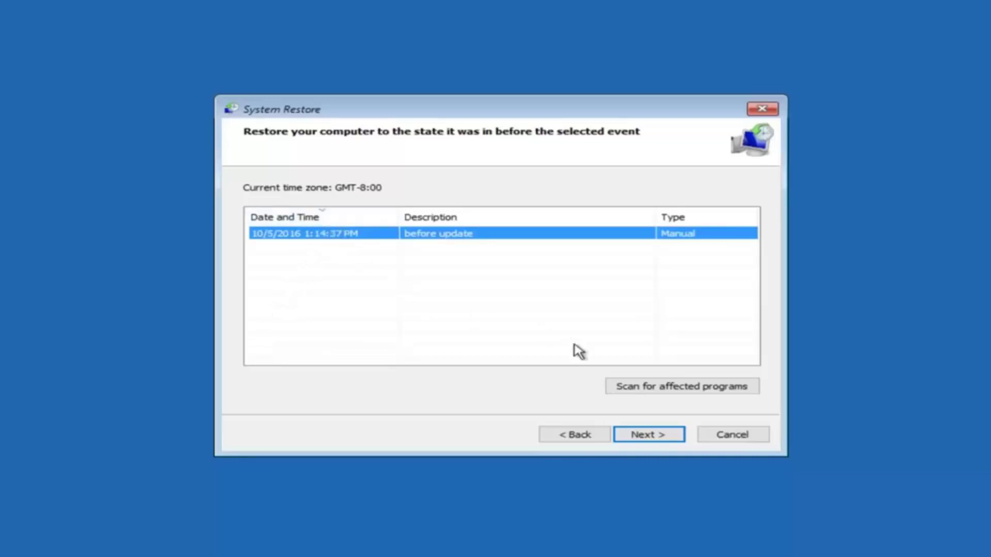
pyautogui.click(644, 437)
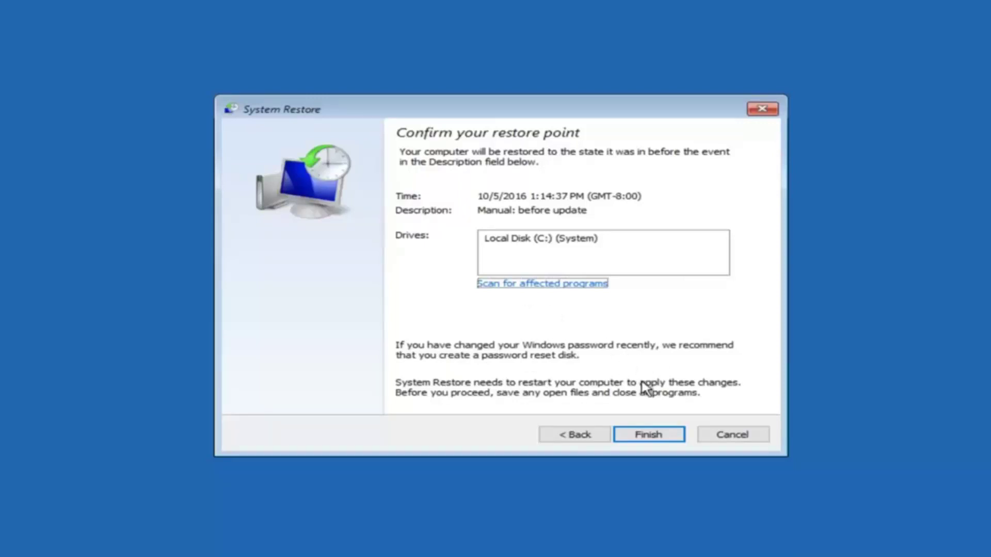
# Step: Finish the wizard and confirm the warning to restore Local Disk (C:) to the 10/5/2016 point
pyautogui.click(649, 438)
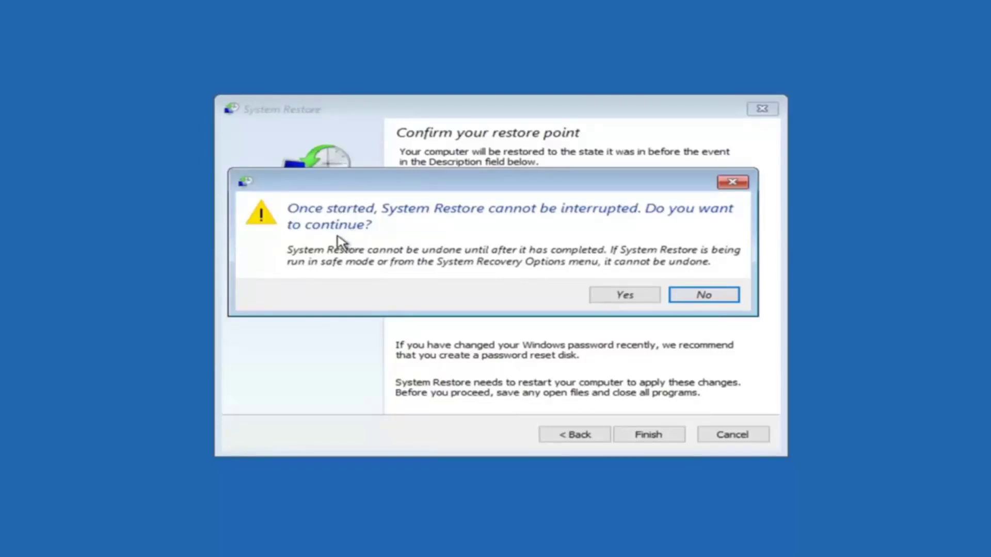
pyautogui.click(619, 301)
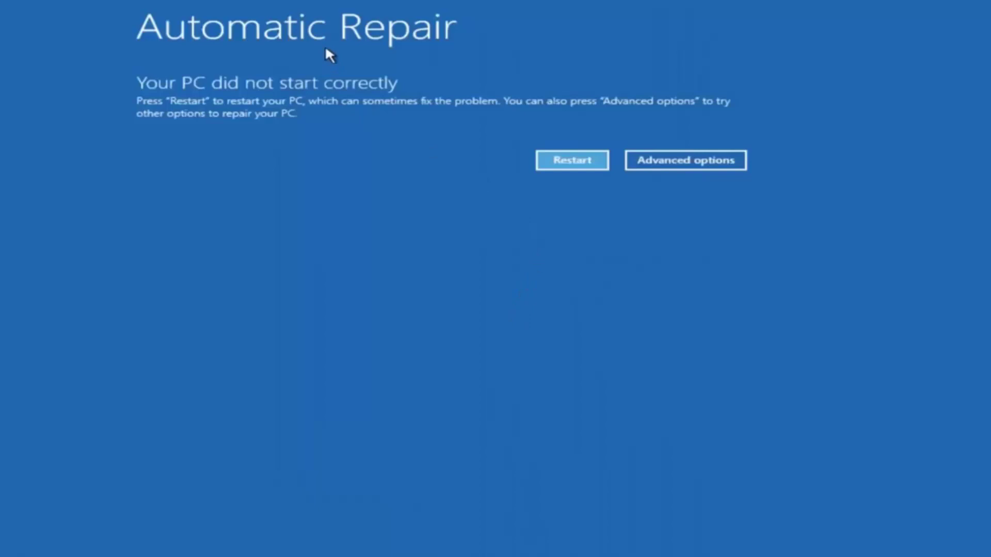
# Step: Return through Troubleshoot to Advanced options and run Startup Repair
pyautogui.click(670, 161)
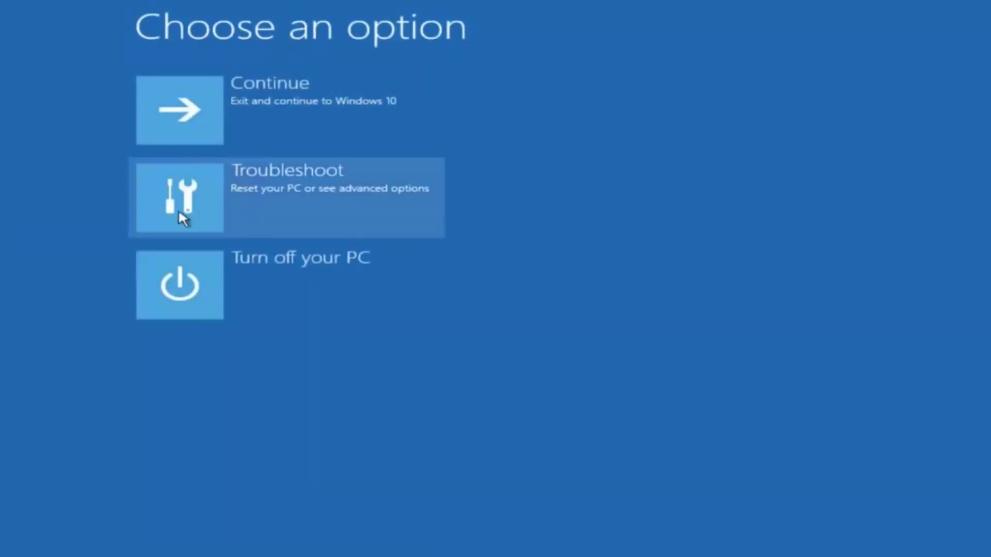
pyautogui.click(238, 192)
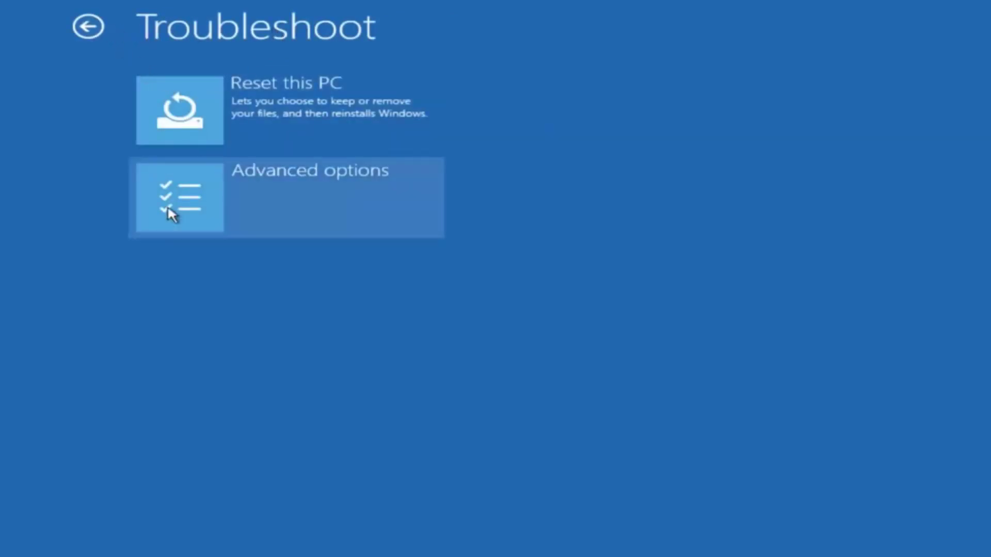
pyautogui.click(233, 197)
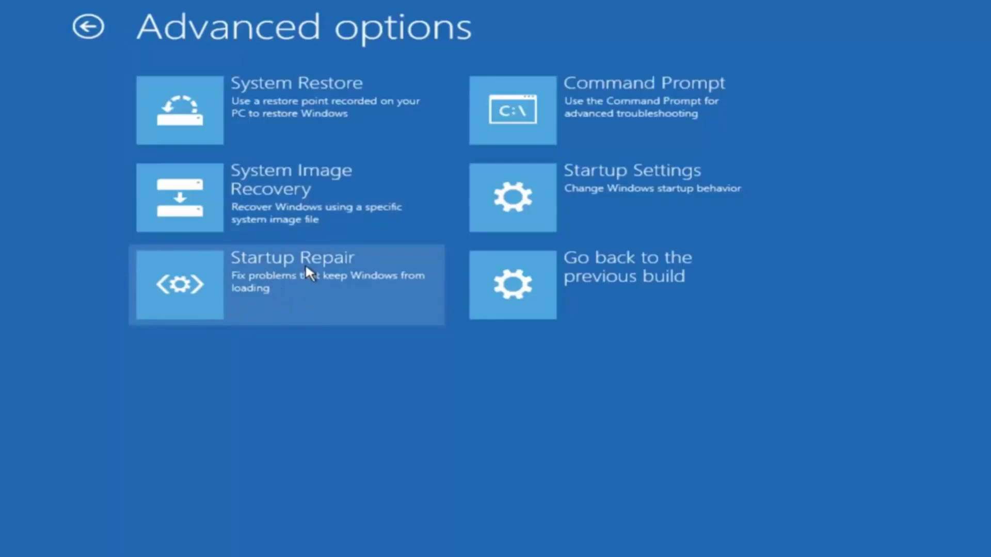
pyautogui.click(349, 281)
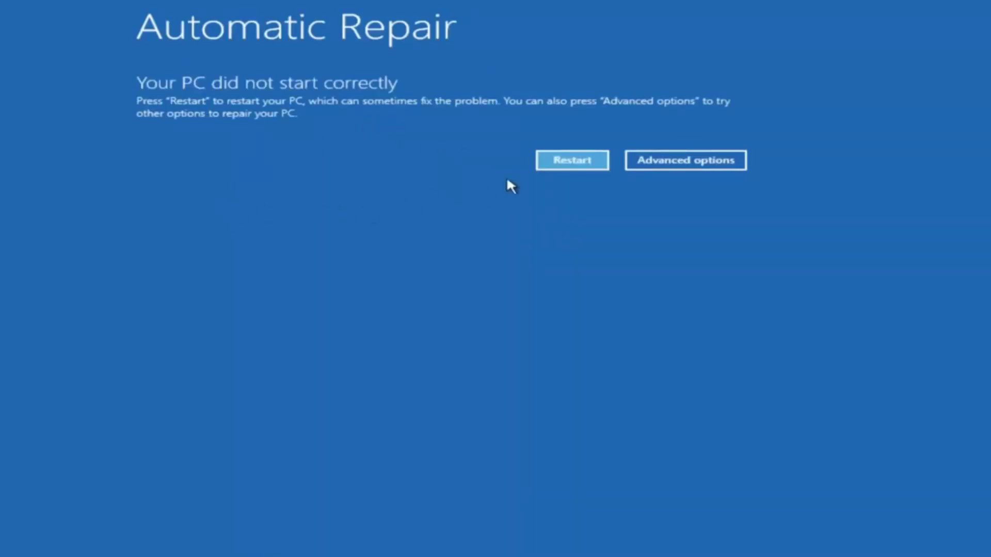
# Step: Return through Troubleshoot to Advanced options and launch the administrator Command Prompt
pyautogui.click(673, 161)
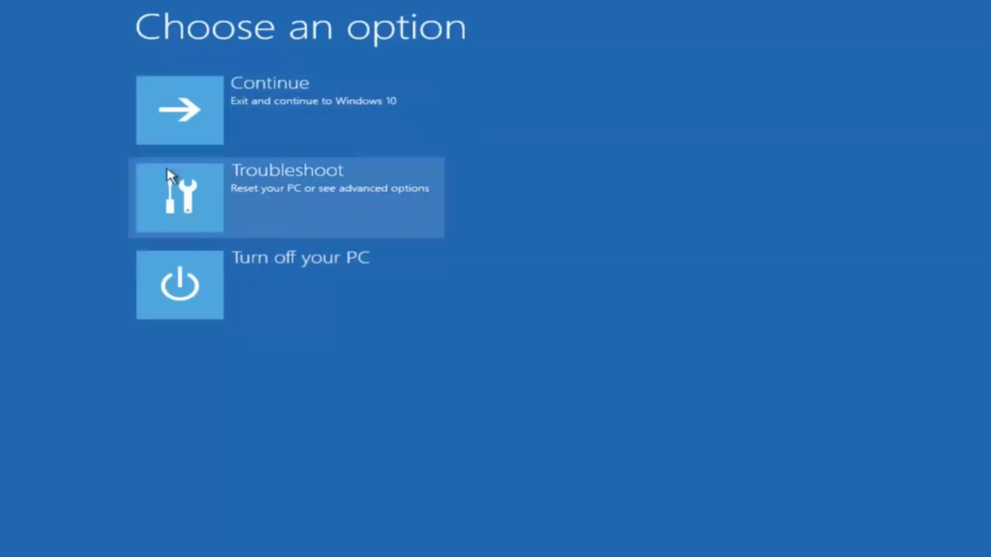
pyautogui.click(192, 207)
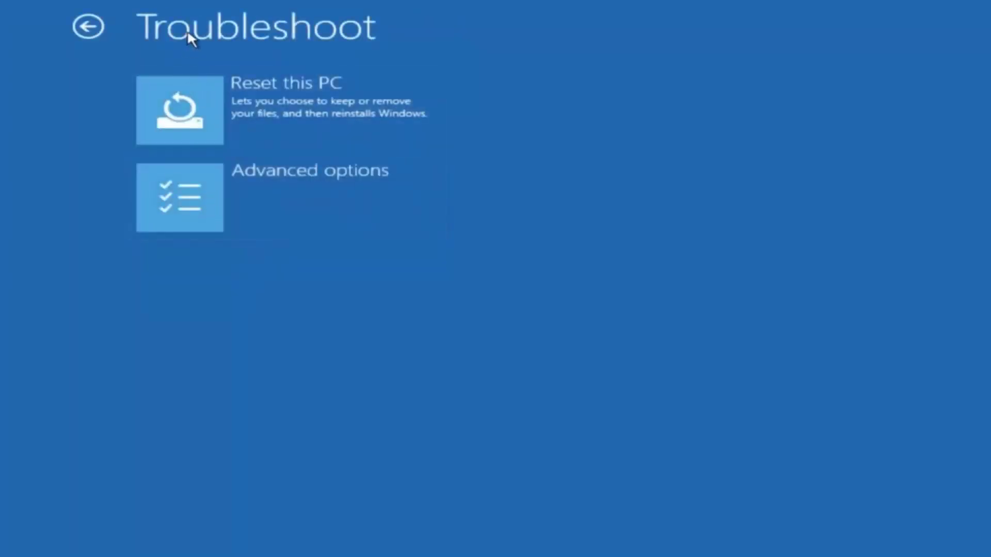
pyautogui.click(227, 192)
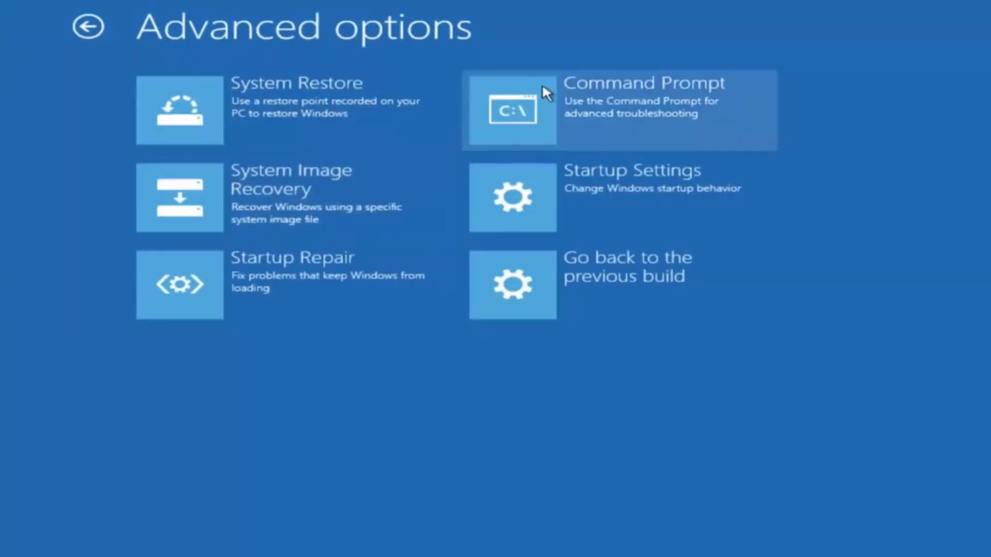
pyautogui.click(593, 117)
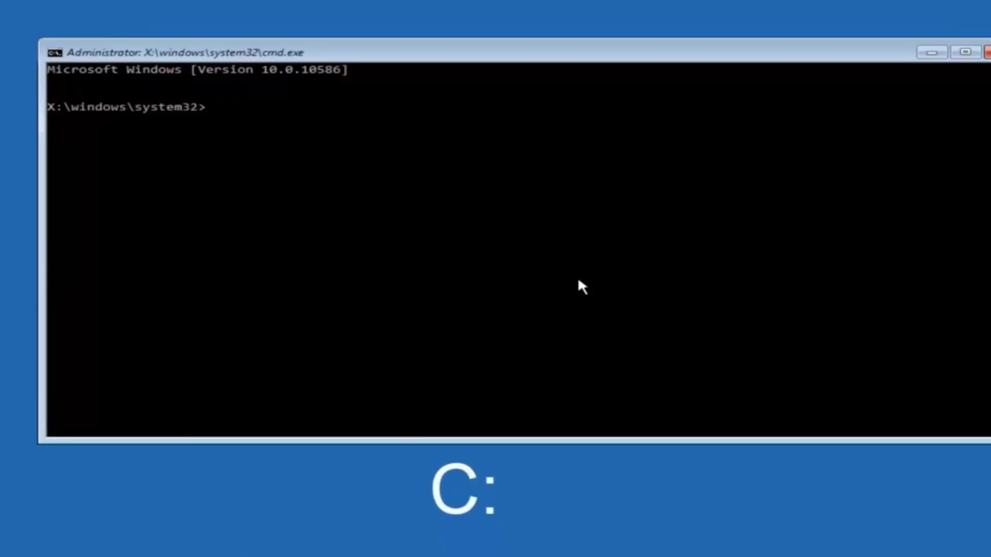
# Step: Switch to the C: drive and run dir to list its folders, including Windows.old
pyautogui.write('c:')
pyautogui.press('Return')
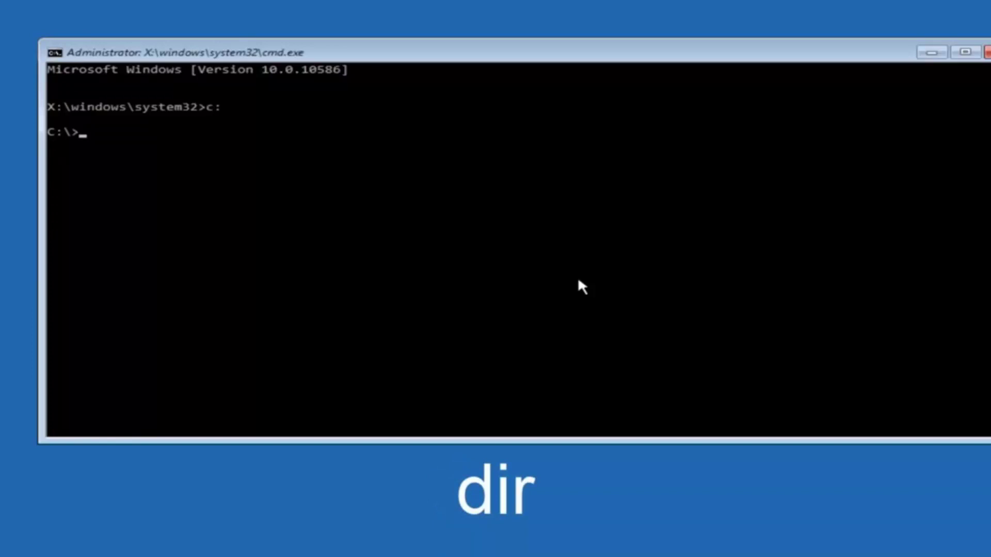
pyautogui.write('dir')
pyautogui.press('Return')
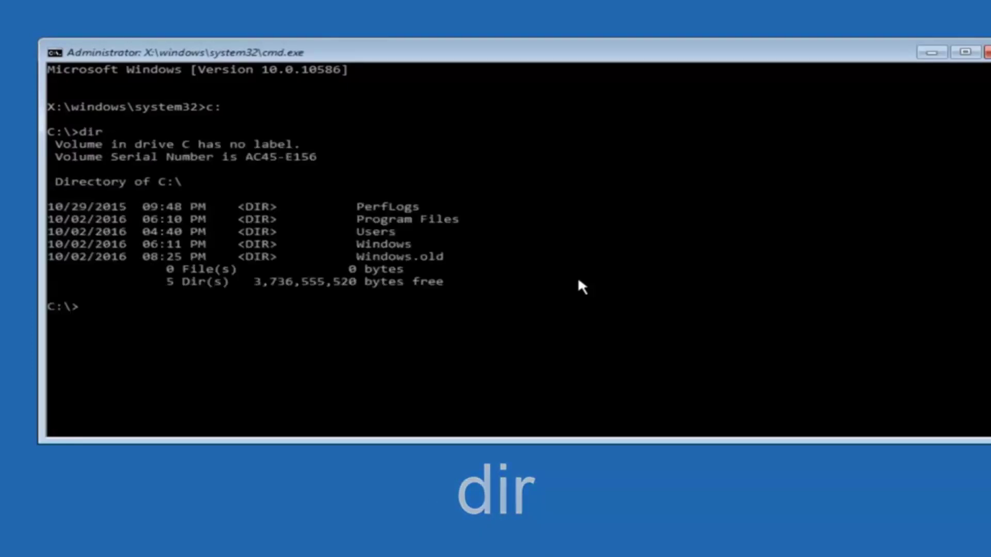
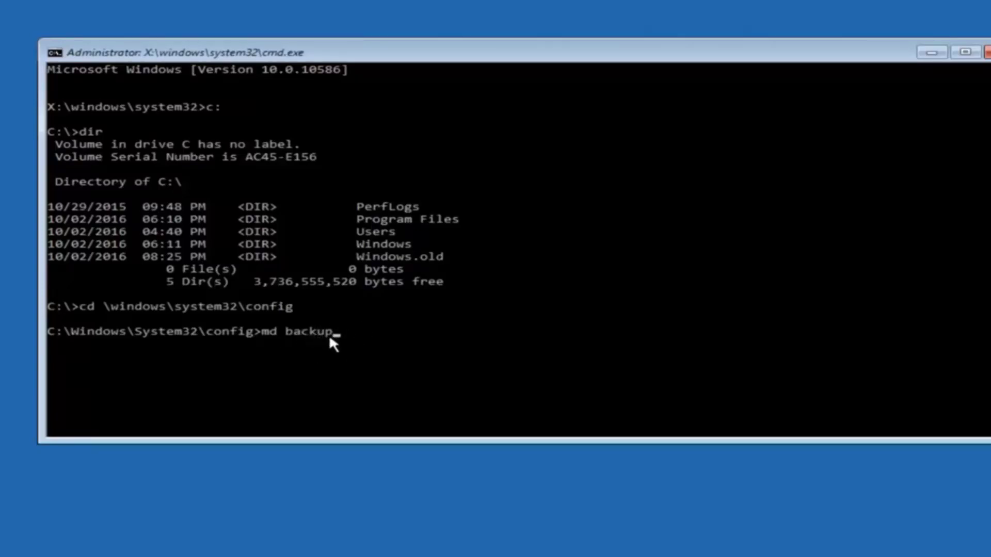
# Step: Run md backup to create the backup folder inside C:\Windows\System32\config
pyautogui.press('Return')
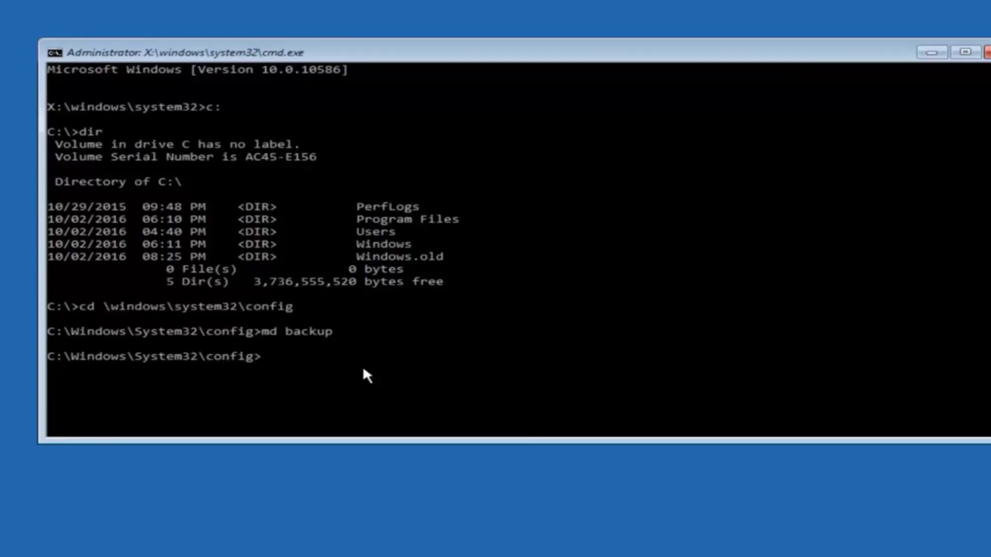
# Step: Start the command copy *.* backup to copy every config file into backup
# Step: Run 'copy *.* backup' in C:\Windows\System32\config to copy every registry file into backup
pyautogui.write('c')
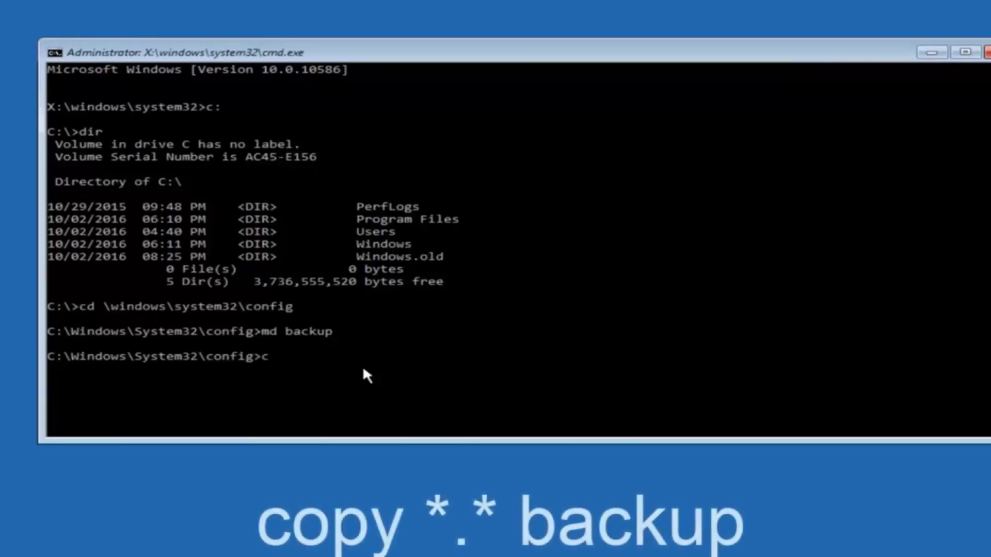
pyautogui.write('opy ')
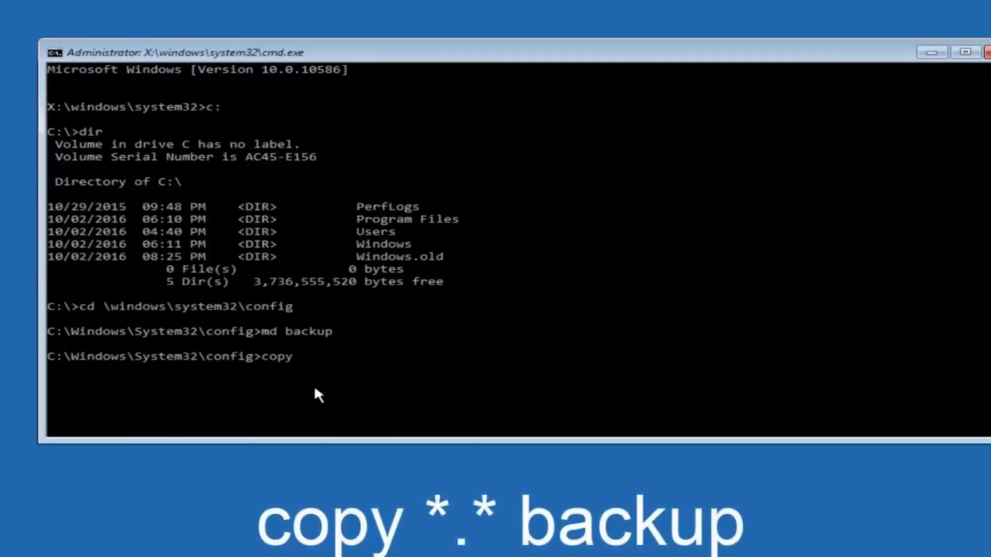
pyautogui.write('*')
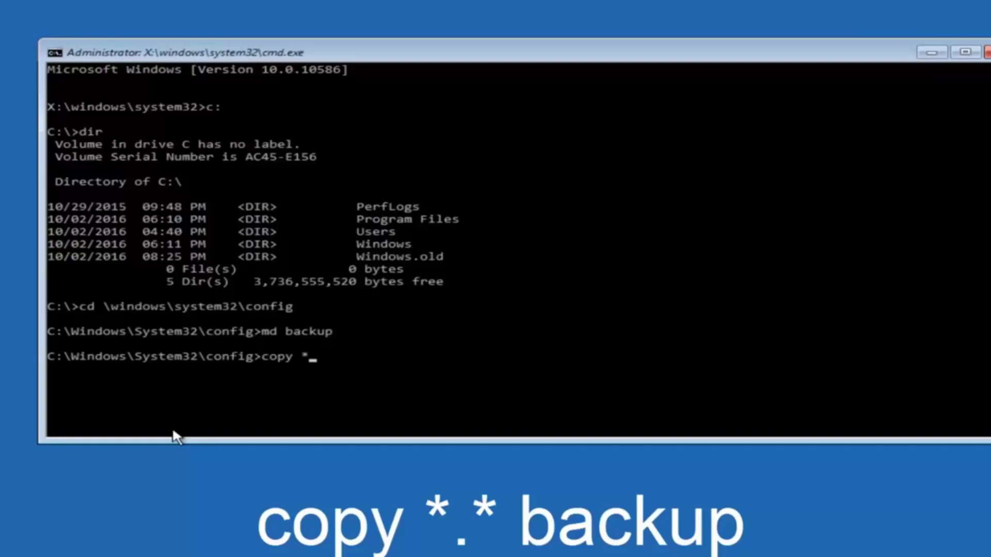
# Step: Start the command copy *.* backup to copy every config file into backup
# Step: Run 'copy *.* backup' in C:\Windows\System32\config to copy every registry file into backup
pyautogui.write('.* backup')
pyautogui.press('Return')
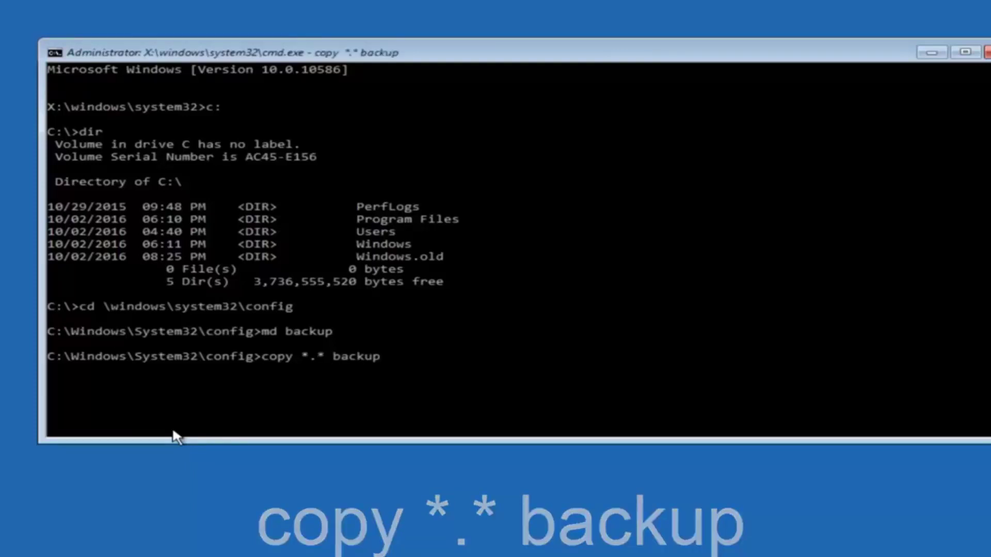
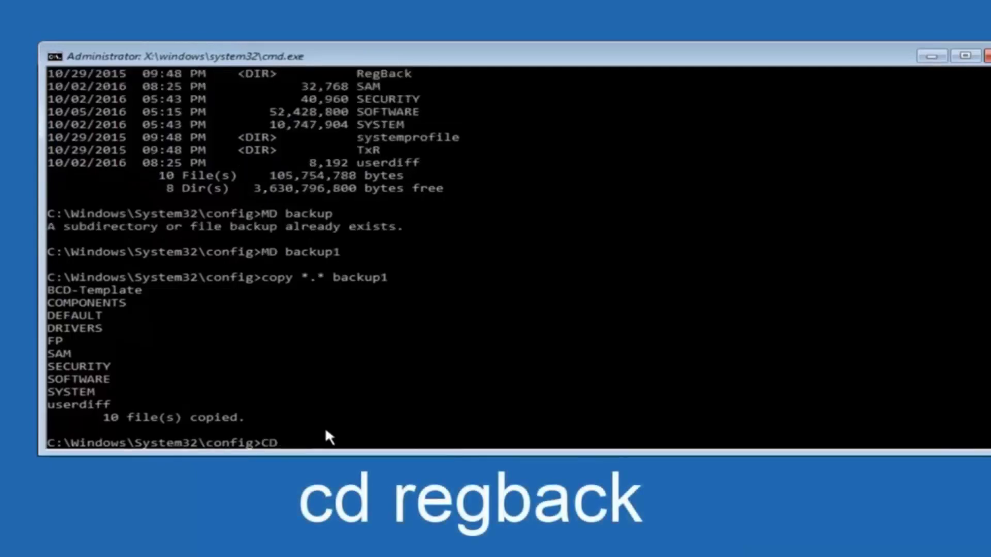
# Step: Change into the RegBack folder with CD regback from the config prompt
pyautogui.write('regback')
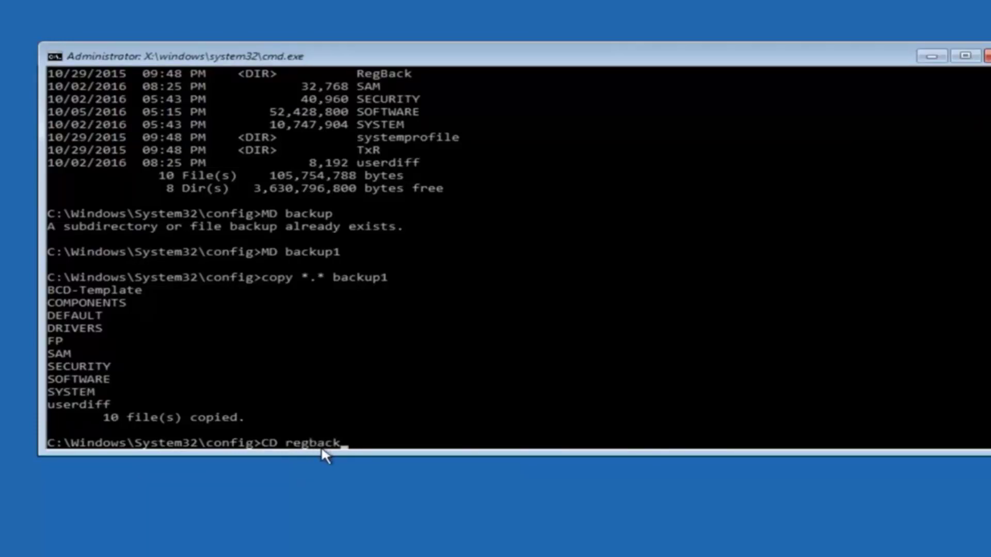
pyautogui.press('Return')
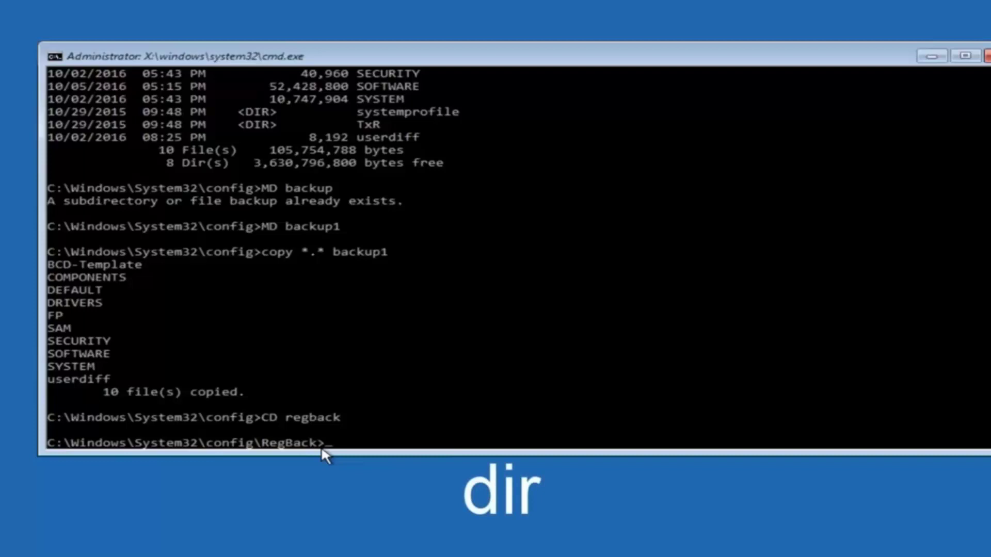
# Step: List RegBack with dir, showing zero-byte DEFAULT, SAM, SECURITY, SOFTWARE and SYSTEM files
pyautogui.write('dir')
pyautogui.press('Return')
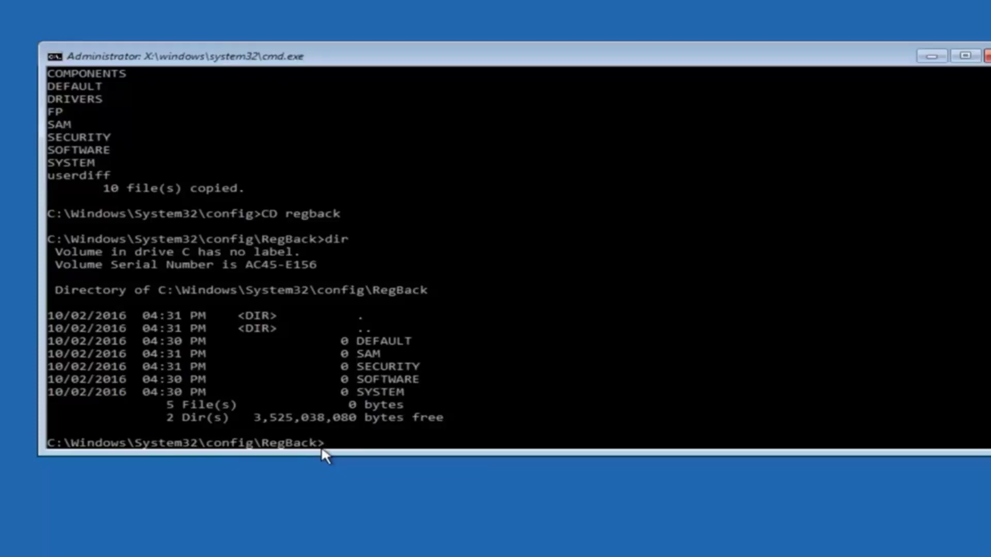
# Step: Begin the copy command at the RegBack prompt, leaving it unfinished
pyautogui.write('copy')
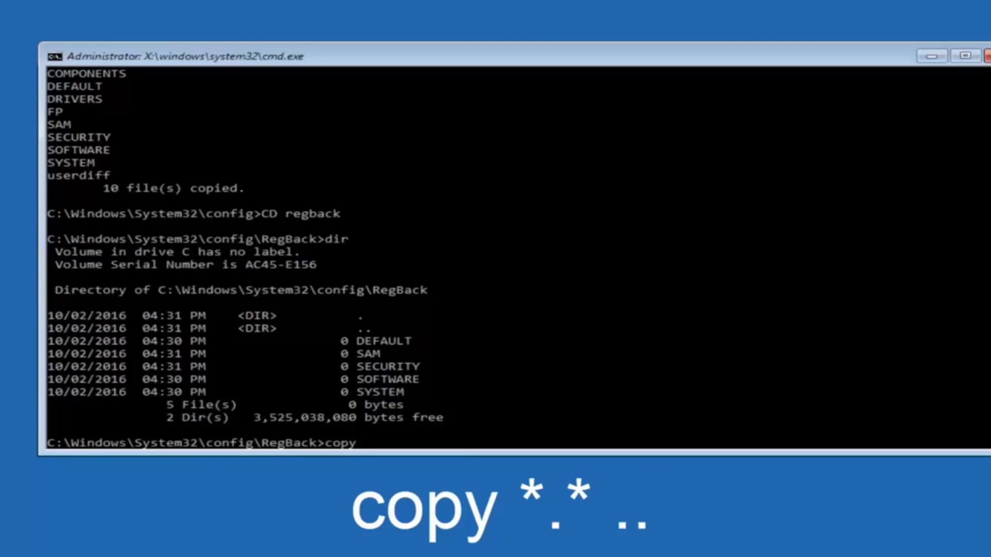
pyautogui.click(369, 448)
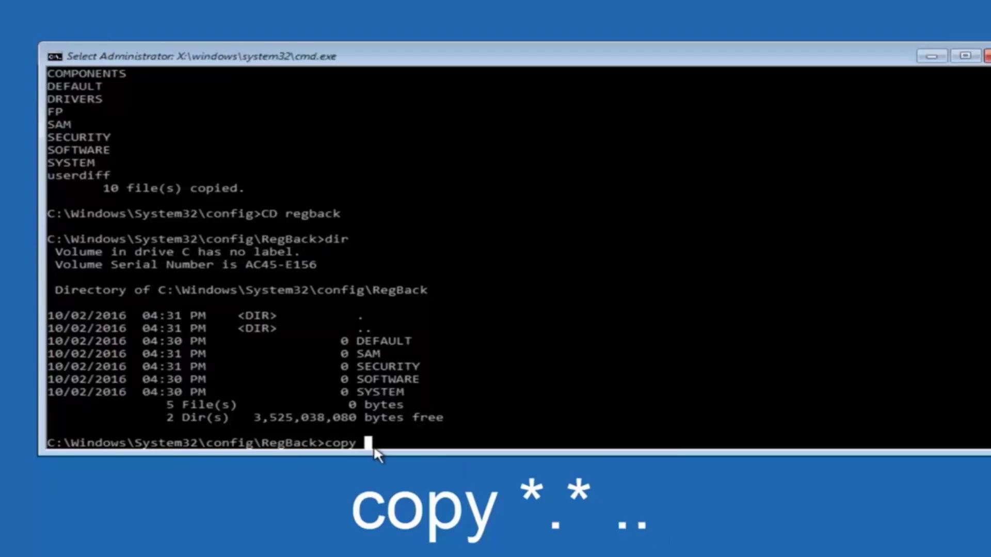
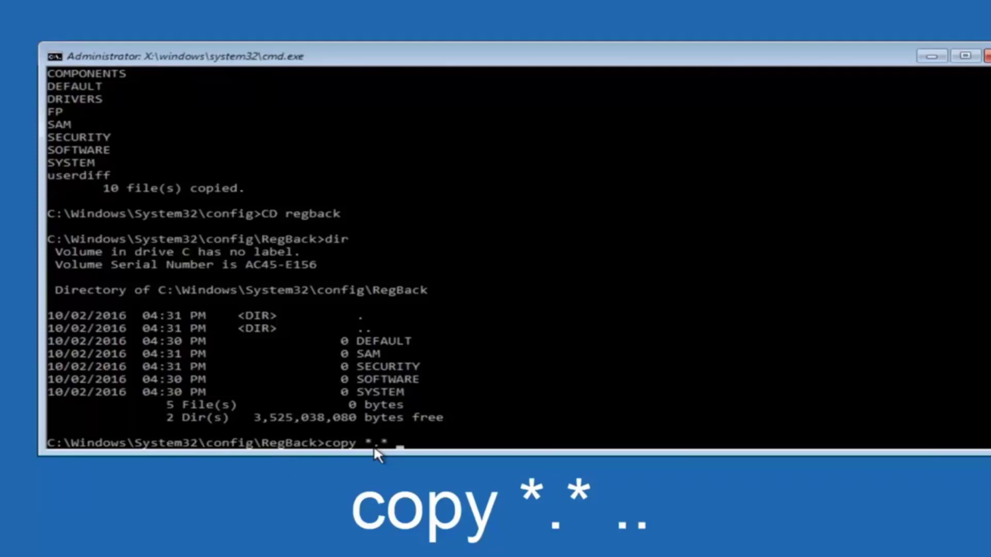
# Step: Run copy *.* .. from RegBack, reaching the overwrite prompt for ..\DEFAULT
pyautogui.write('..')
pyautogui.press('Return')
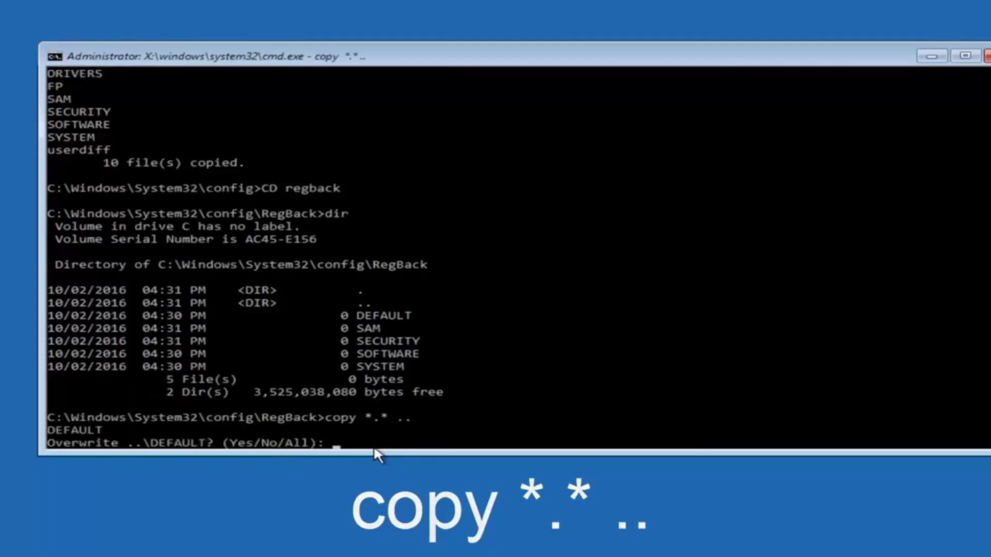
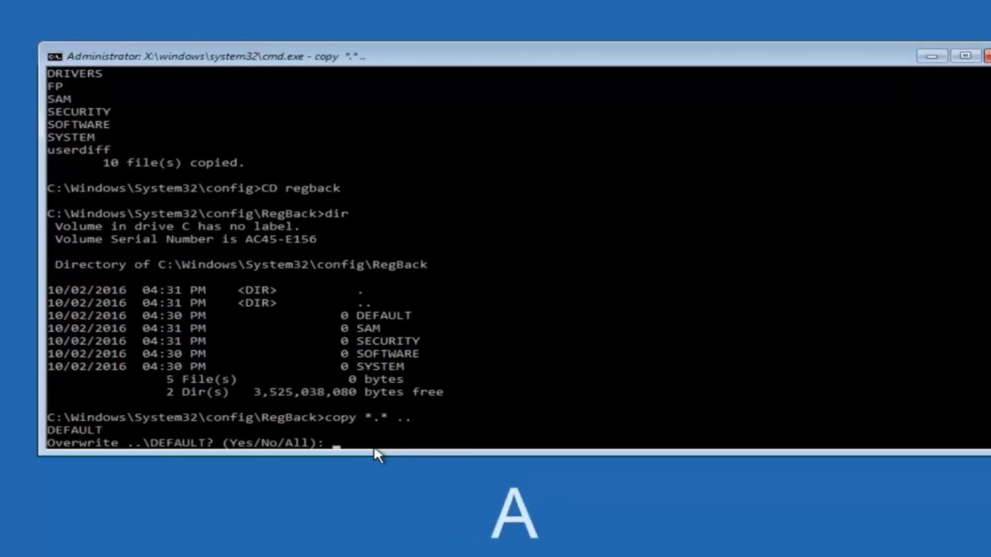
# Step: Answer 'All' at the Overwrite prompt so all five RegBack hives replace the config files
pyautogui.write('A')
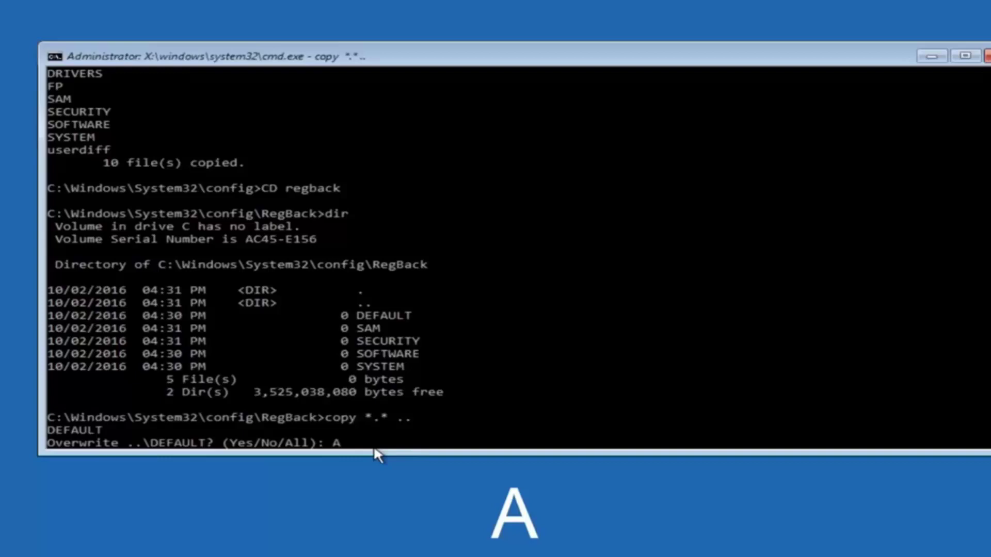
pyautogui.press('Return')
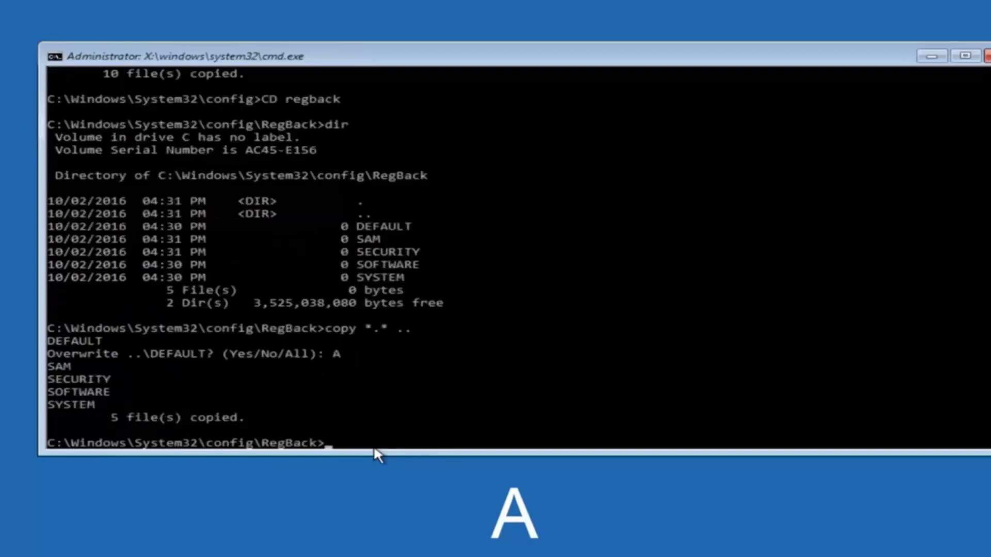